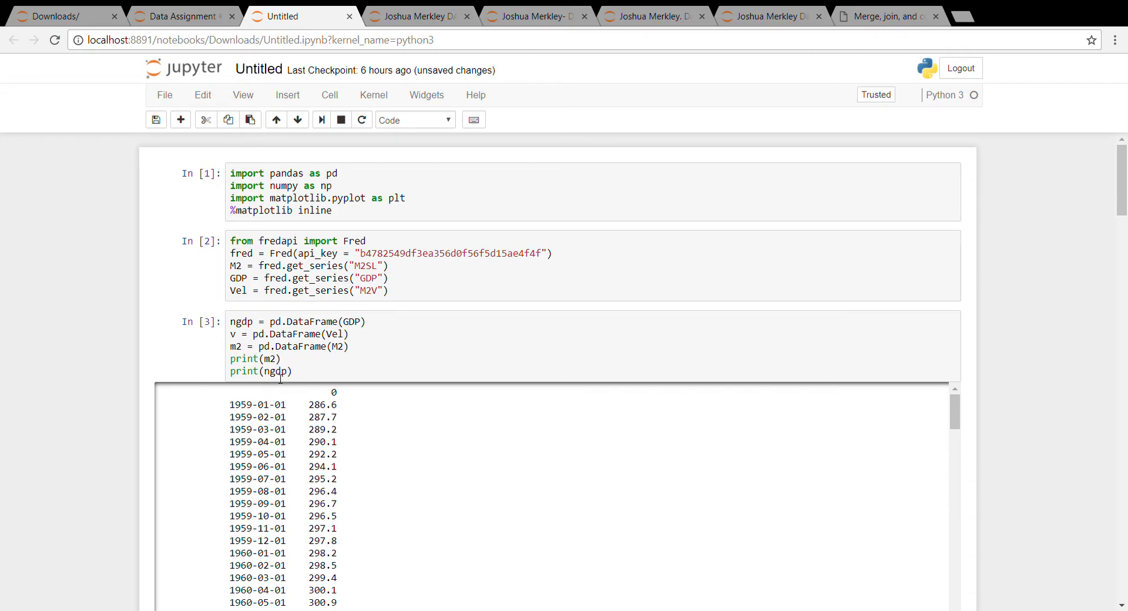
Scroll through the notebook to review the merged M2 and GDP cell outputs.
{"action": "scroll", "coordinate": [291, 445], "scroll_direction": "down", "scroll_amount": 1}
{"action": "scroll", "coordinate": [290, 445], "scroll_direction": "down", "scroll_amount": 8}
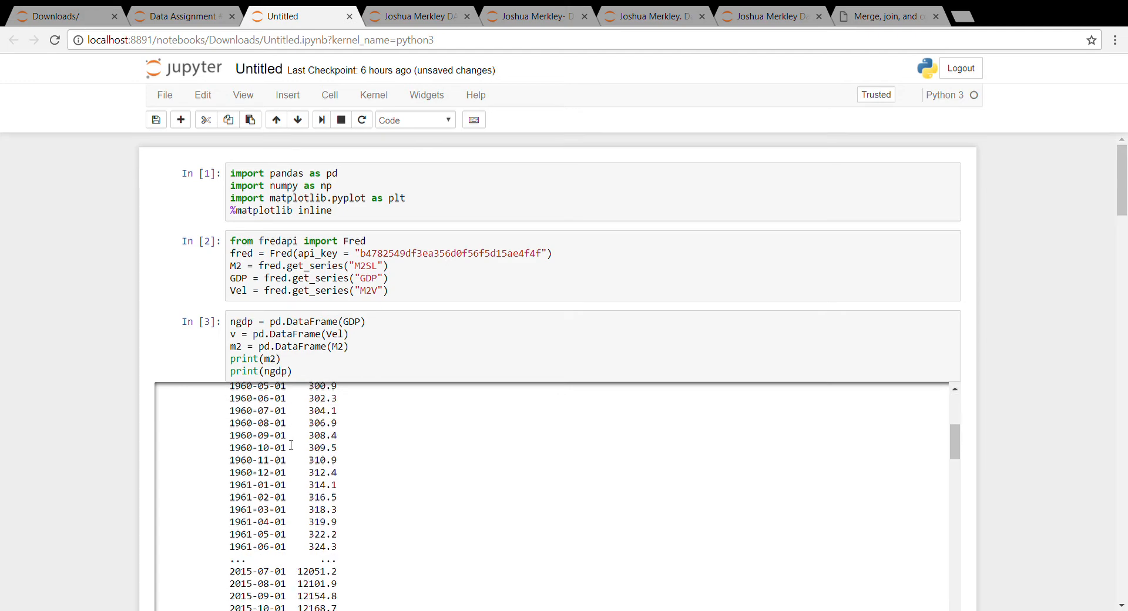
{"action": "scroll", "coordinate": [292, 444], "scroll_direction": "down", "scroll_amount": 3}
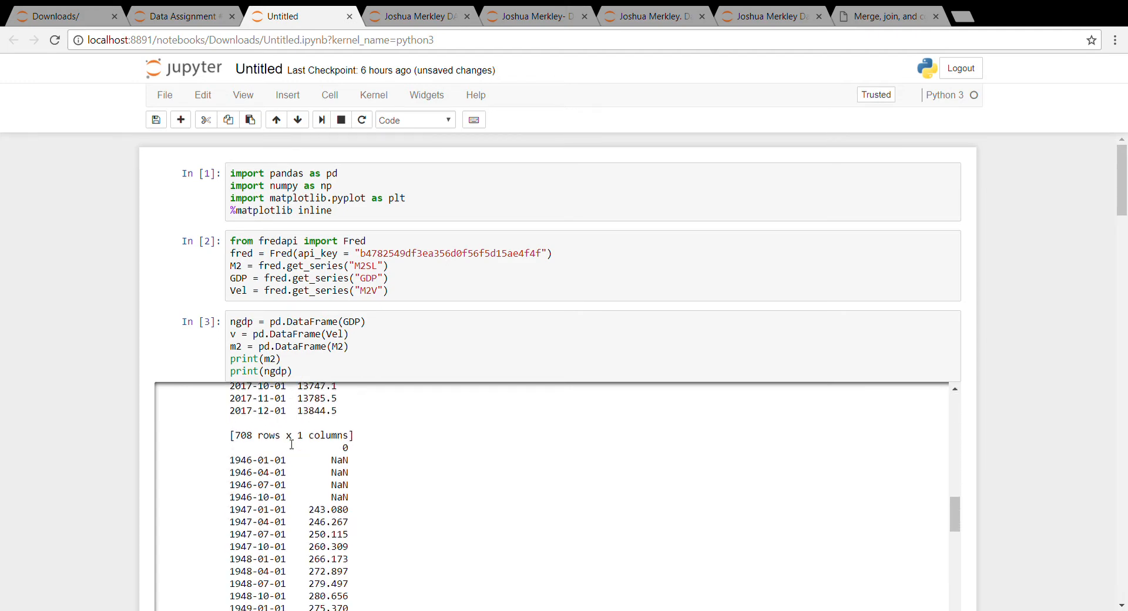
{"action": "scroll", "coordinate": [288, 445], "scroll_direction": "up", "scroll_amount": 5}
{"action": "scroll", "coordinate": [288, 445], "scroll_direction": "up", "scroll_amount": 10}
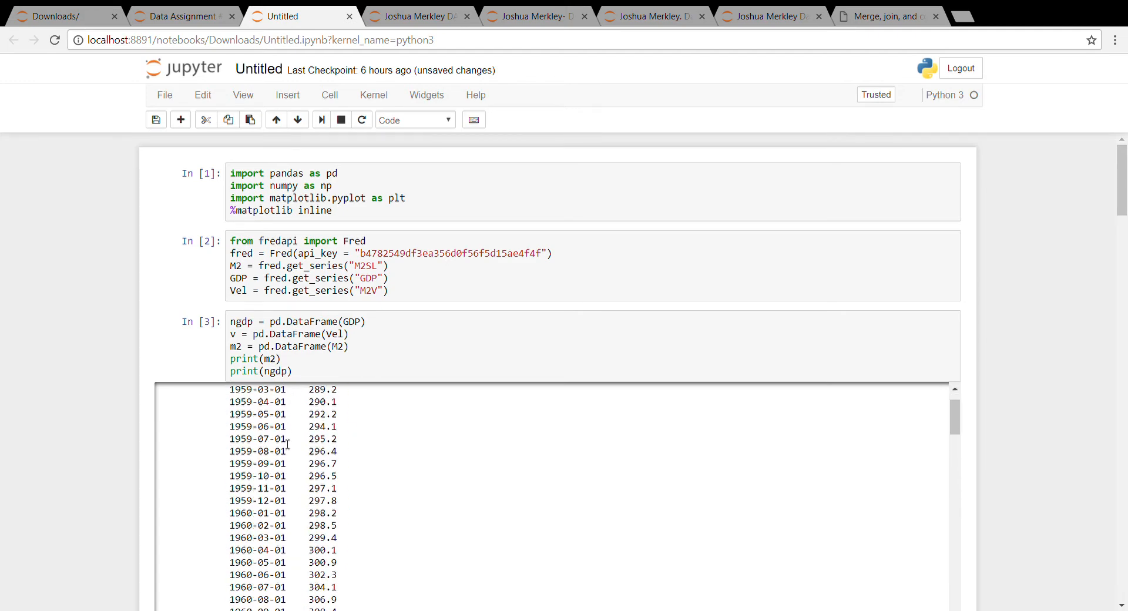
{"action": "scroll", "coordinate": [74, 443], "scroll_direction": "down", "scroll_amount": 3}
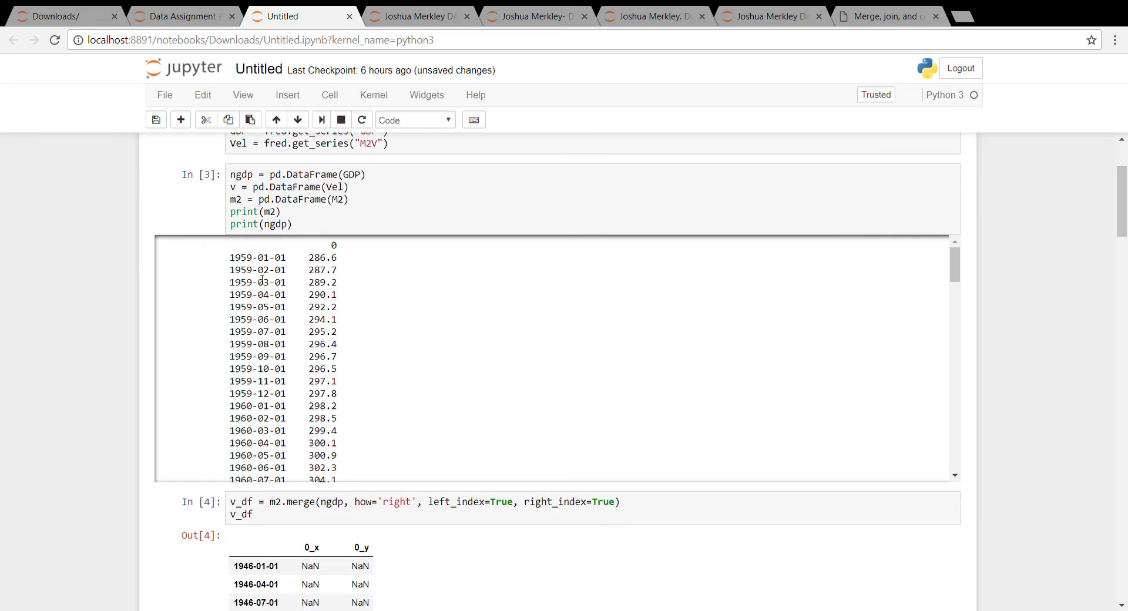
{"action": "scroll", "coordinate": [256, 267], "scroll_direction": "down", "scroll_amount": 8}
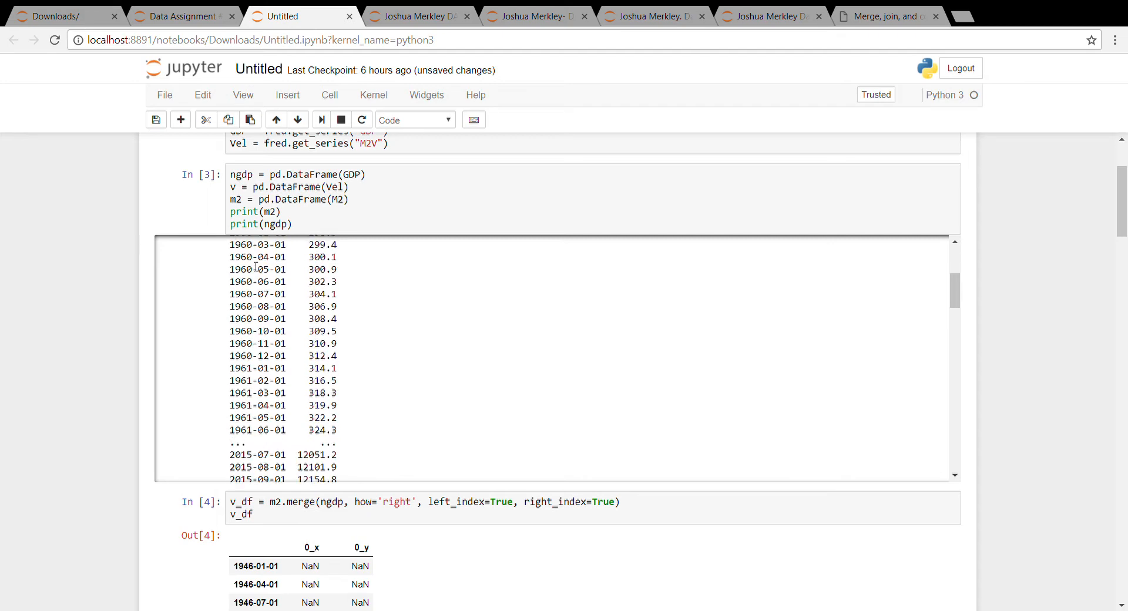
{"action": "scroll", "coordinate": [256, 267], "scroll_direction": "down", "scroll_amount": 4}
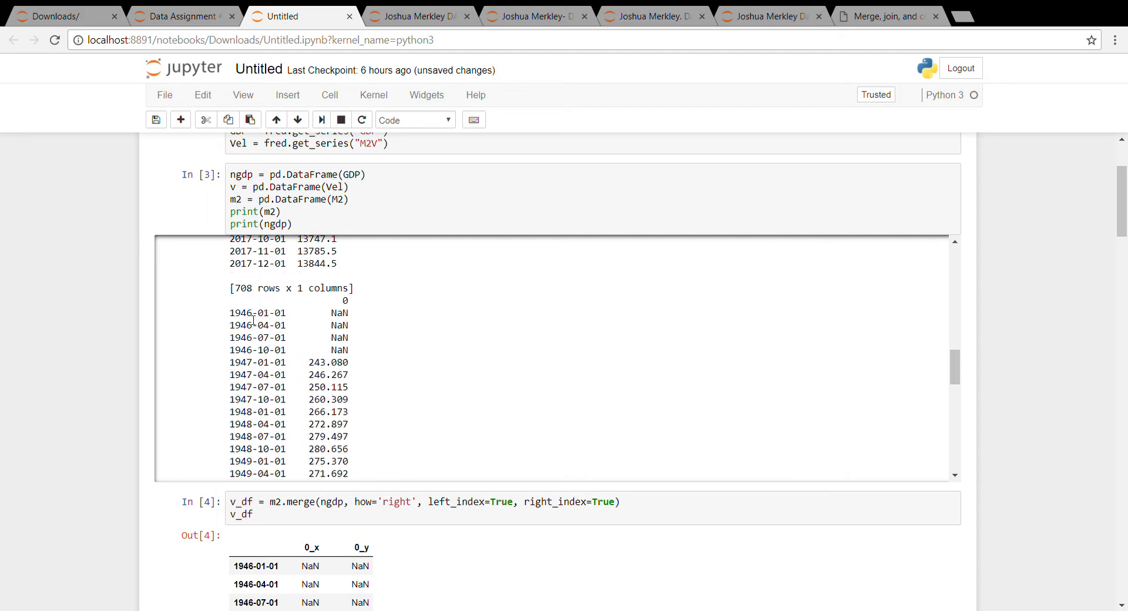
{"action": "scroll", "coordinate": [276, 344], "scroll_direction": "up", "scroll_amount": 15}
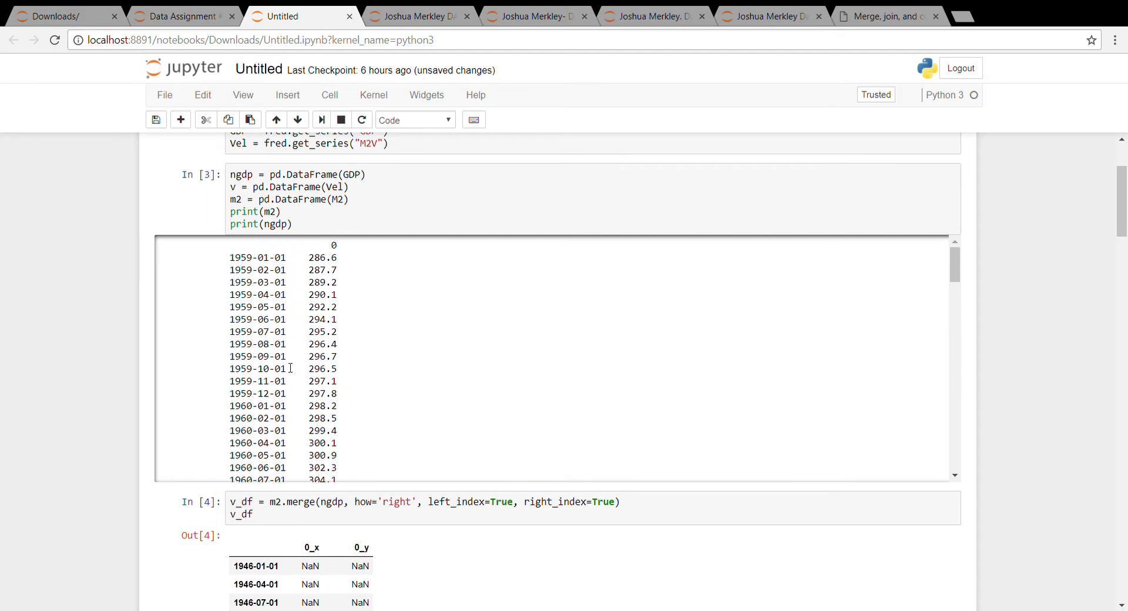
{"action": "scroll", "coordinate": [64, 406], "scroll_direction": "down", "scroll_amount": 3}
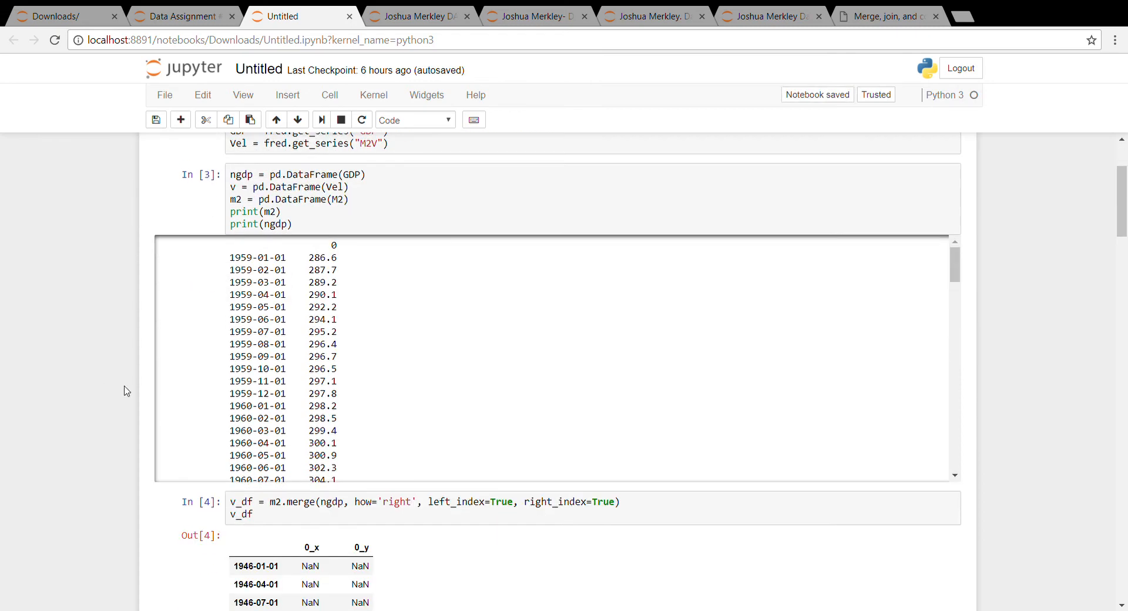
{"action": "scroll", "coordinate": [332, 394], "scroll_direction": "down", "scroll_amount": 1}
{"action": "scroll", "coordinate": [332, 394], "scroll_direction": "down", "scroll_amount": 2}
{"action": "scroll", "coordinate": [60, 407], "scroll_direction": "down", "scroll_amount": 3}
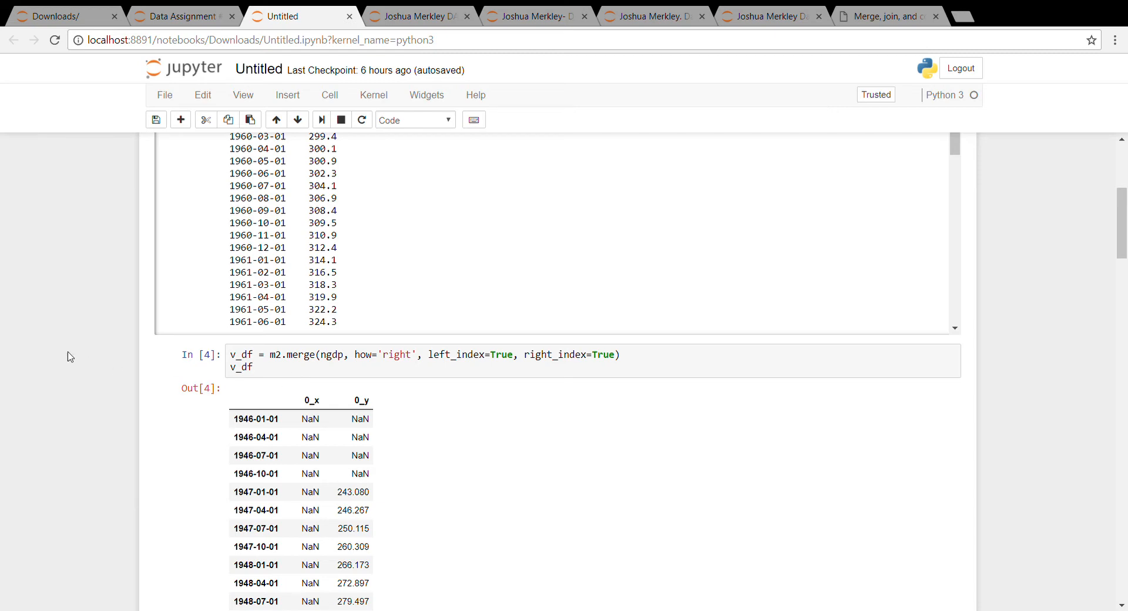
{"action": "scroll", "coordinate": [70, 364], "scroll_direction": "down", "scroll_amount": 3}
{"action": "scroll", "coordinate": [71, 364], "scroll_direction": "down", "scroll_amount": 1}
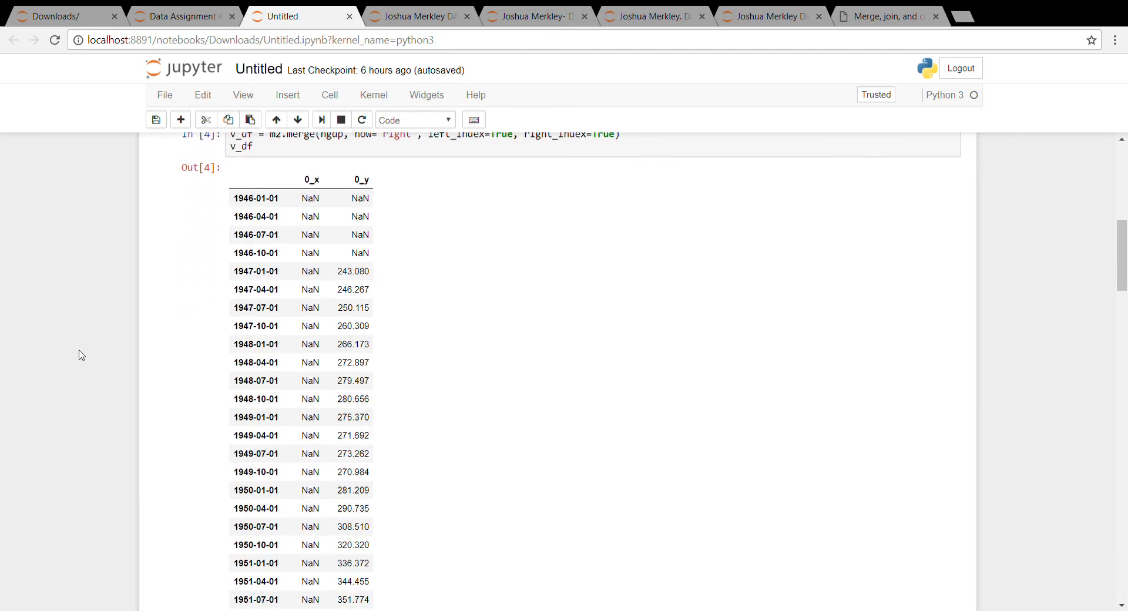
{"action": "left_click_drag", "start_coordinate": [1121, 268], "coordinate": [1121, 253]}
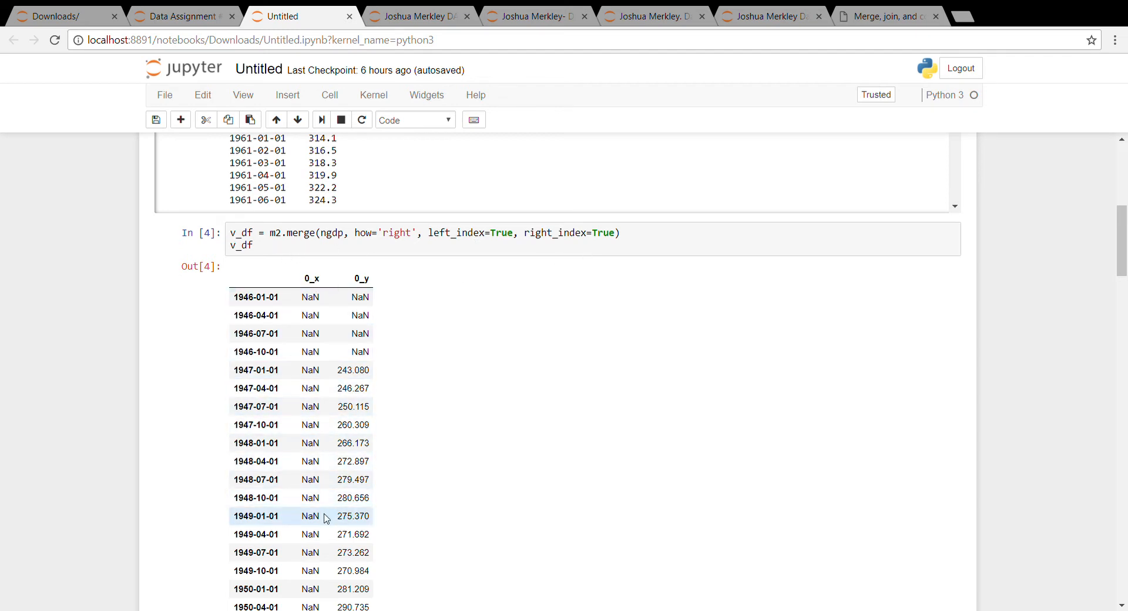
{"action": "scroll", "coordinate": [327, 518], "scroll_direction": "down", "scroll_amount": 11}
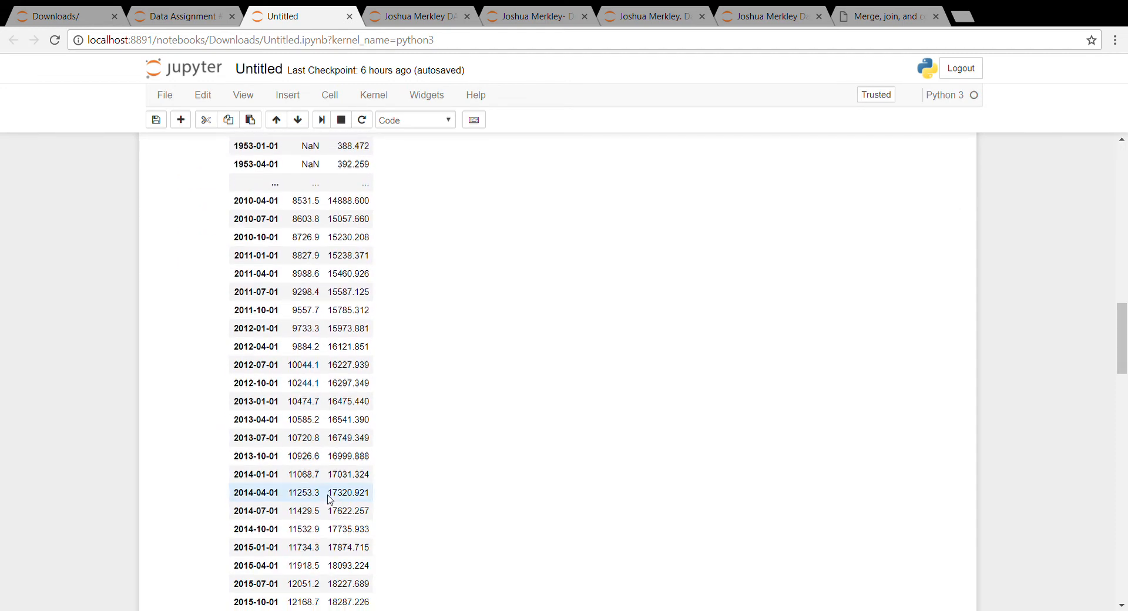
{"action": "scroll", "coordinate": [331, 499], "scroll_direction": "down", "scroll_amount": 4}
{"action": "scroll", "coordinate": [330, 499], "scroll_direction": "up", "scroll_amount": 15}
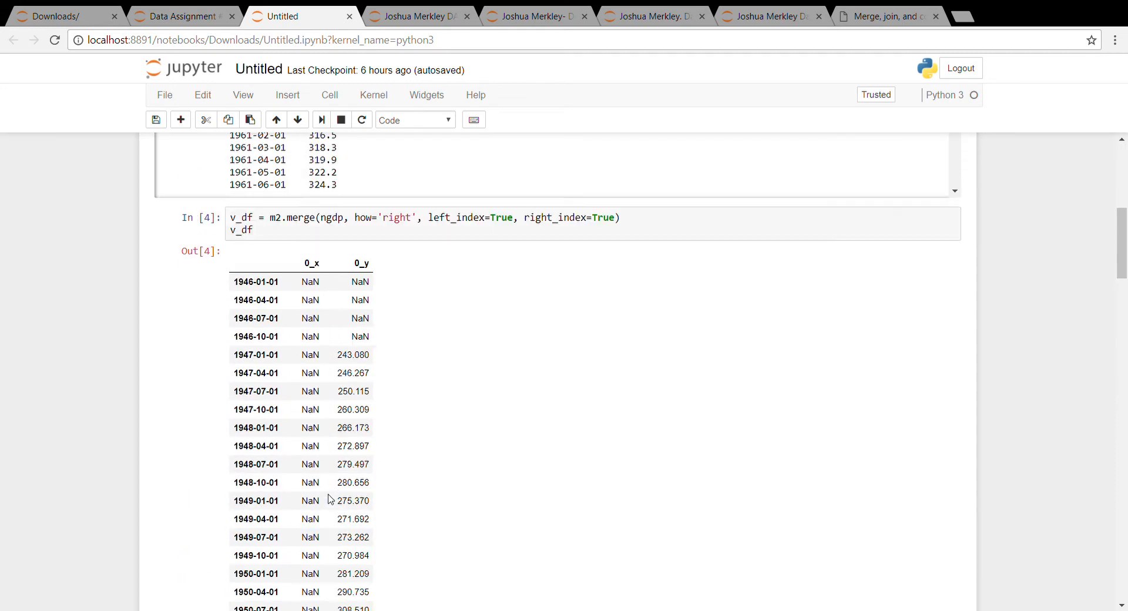
{"action": "scroll", "coordinate": [330, 499], "scroll_direction": "up", "scroll_amount": 3}
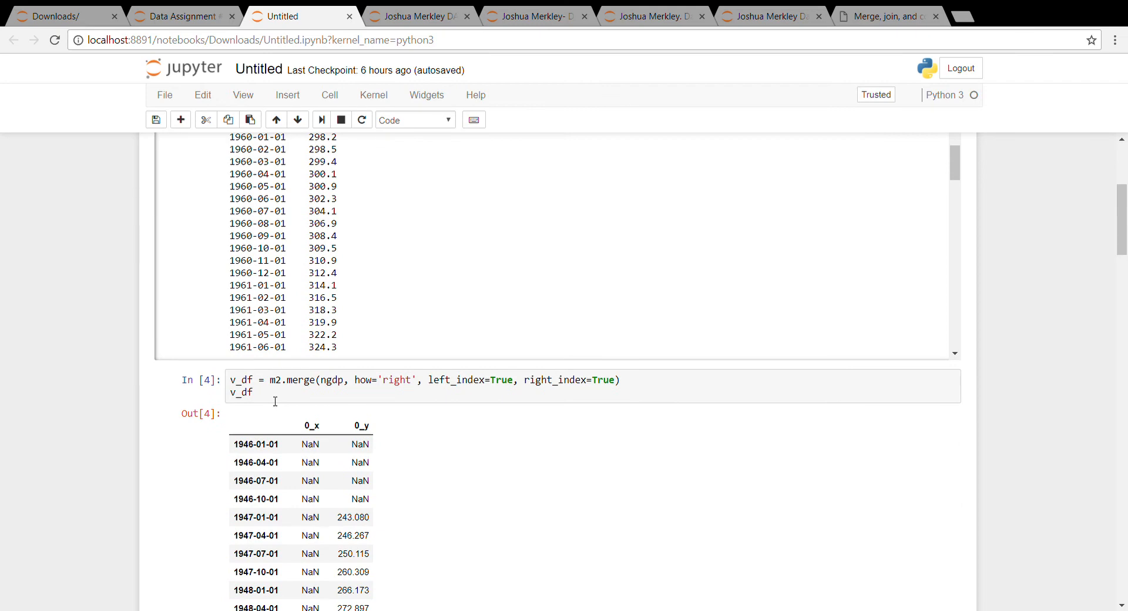
Add a plt.plot() call under the merge line in cell In[8] and run it.
{"action": "left_click", "coordinate": [275, 401]}
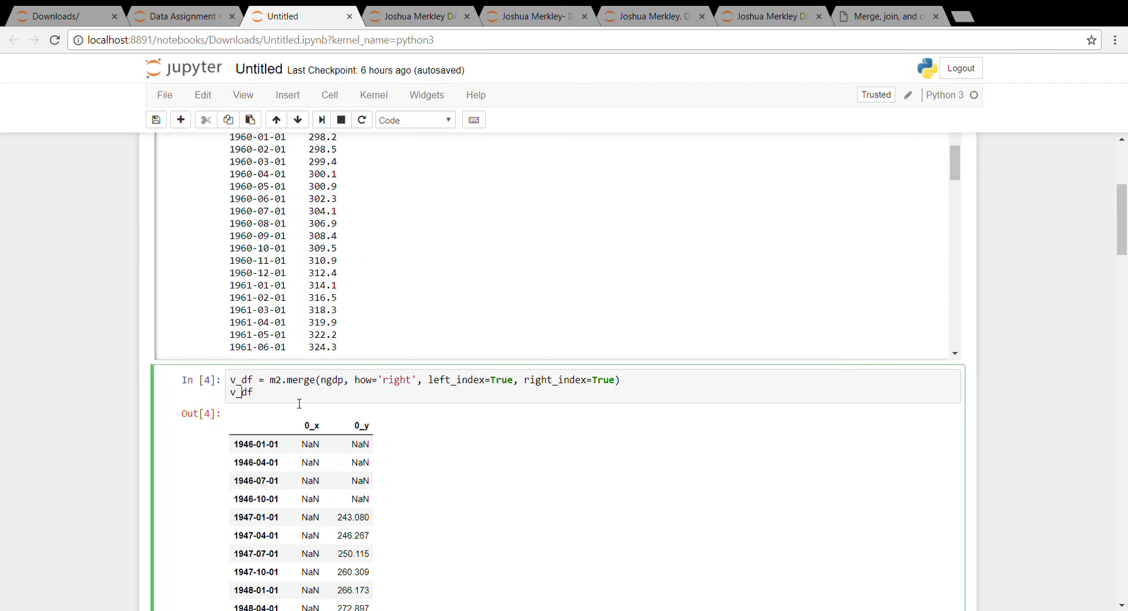
{"action": "type", "text": "plt"}
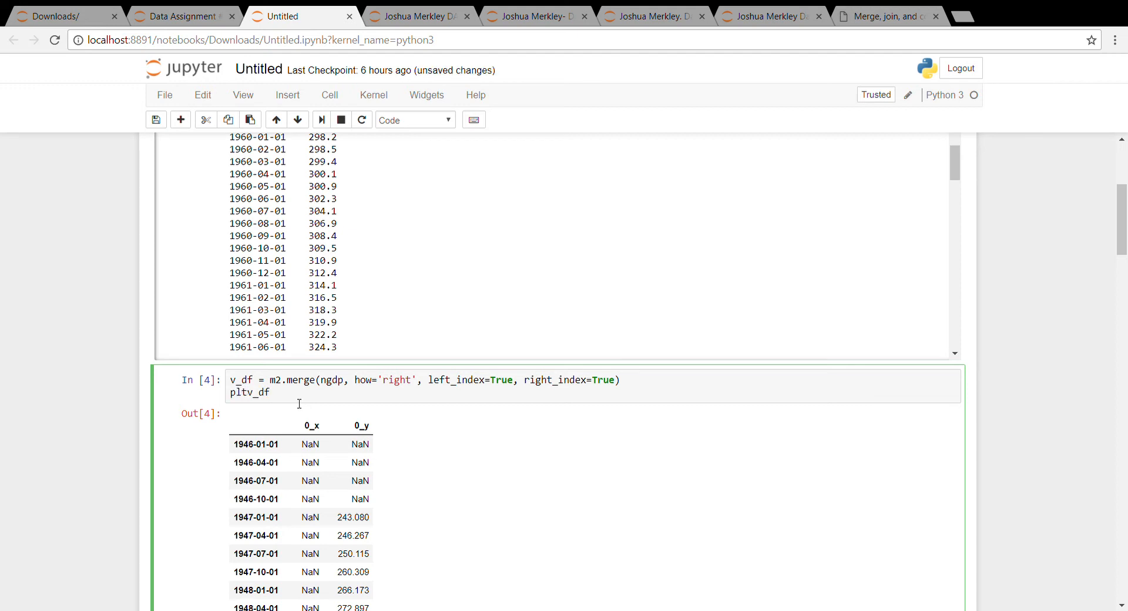
{"action": "type", "text": ".plot("}
{"action": "key", "text": "shift+Return"}
{"action": "scroll", "coordinate": [314, 399], "scroll_direction": "up", "scroll_amount": 6}
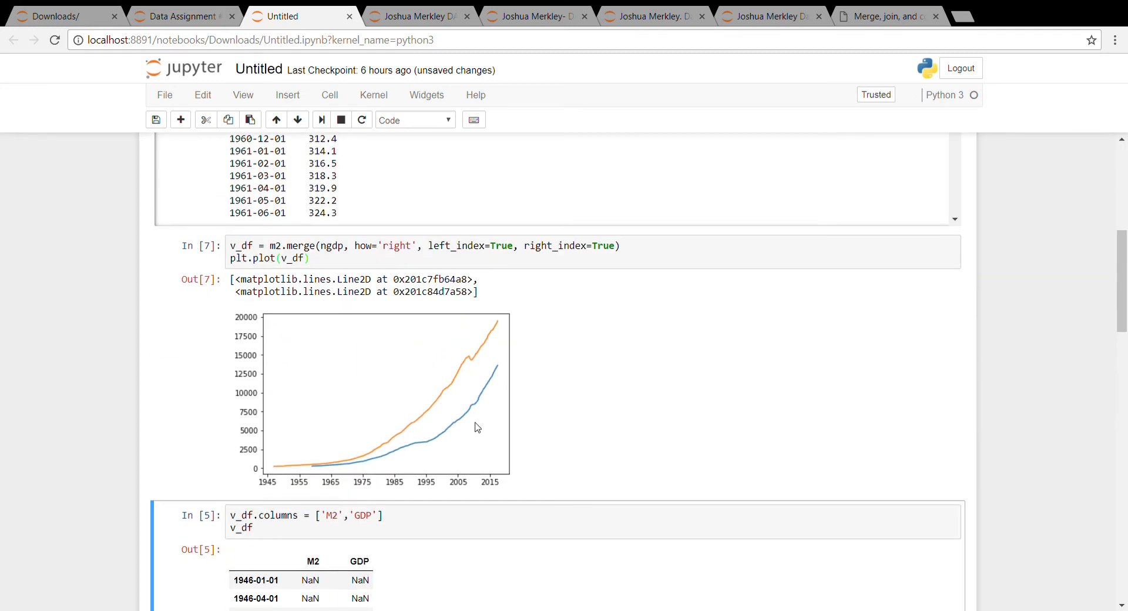
Change the call to v_df.plot() and rerun to chart 0_x and 0_y from 1949.
{"action": "left_click", "coordinate": [312, 266]}
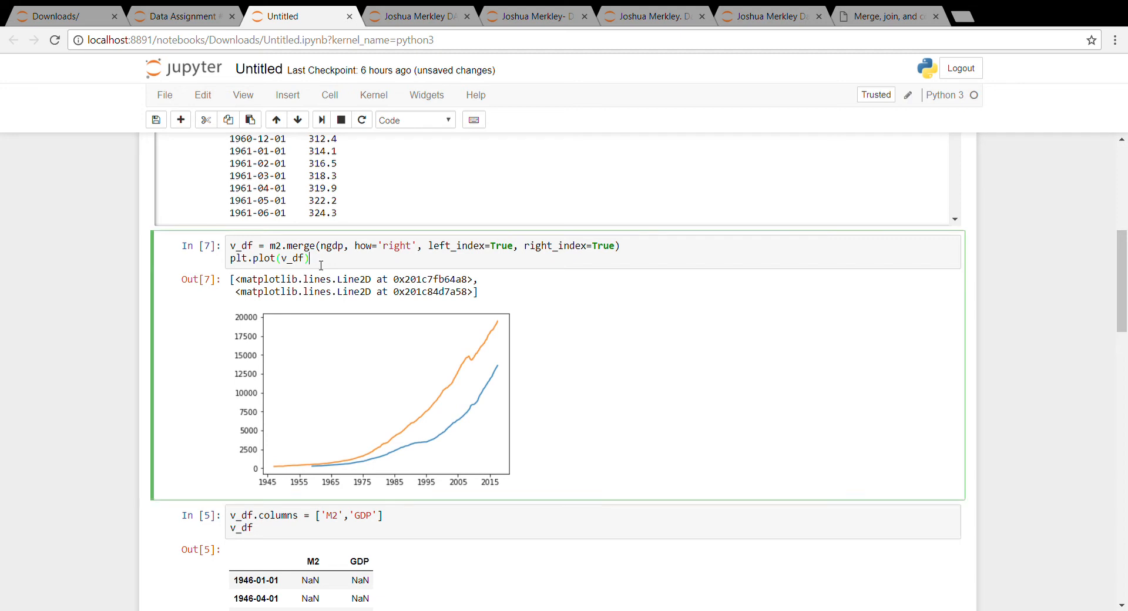
{"action": "key", "text": "BackSpace"}
{"action": "key", "text": "BackSpace"}
{"action": "key", "text": "BackSpace"}
{"action": "key", "text": "BackSpace"}
{"action": "key", "text": "BackSpace"}
{"action": "key", "text": "BackSpace"}
{"action": "key", "text": "BackSpace"}
{"action": "key", "text": "BackSpace"}
{"action": "key", "text": "BackSpace"}
{"action": "key", "text": "BackSpace"}
{"action": "type", "text": "plot()"}
{"action": "key", "text": "shift+Return"}
{"action": "scroll", "coordinate": [308, 264], "scroll_direction": "up", "scroll_amount": 6}
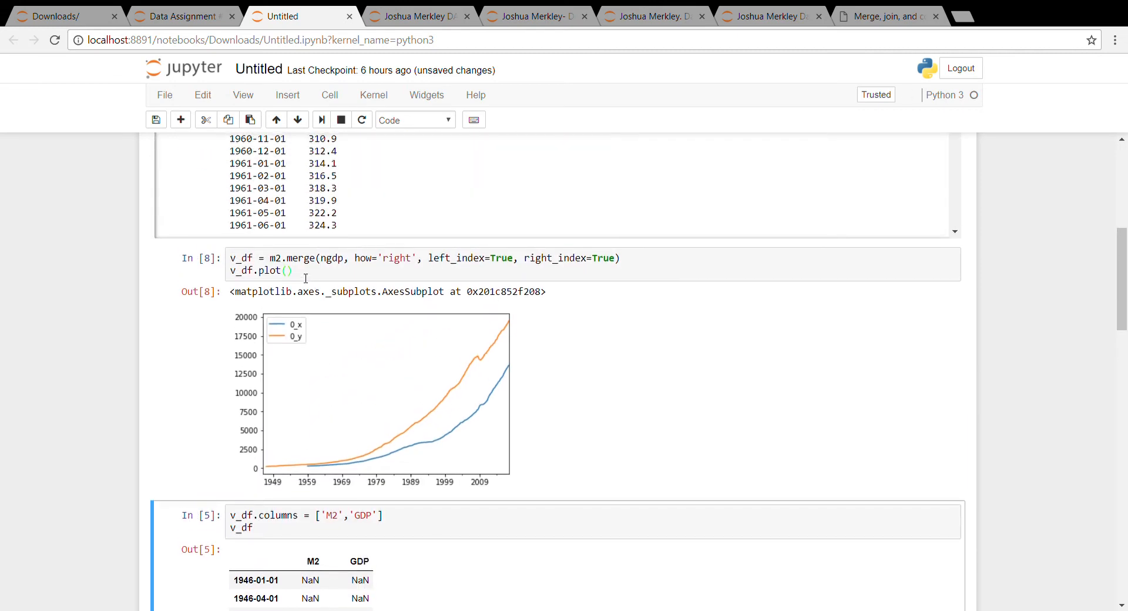
{"action": "left_click_drag", "start_coordinate": [306, 277], "coordinate": [260, 280]}
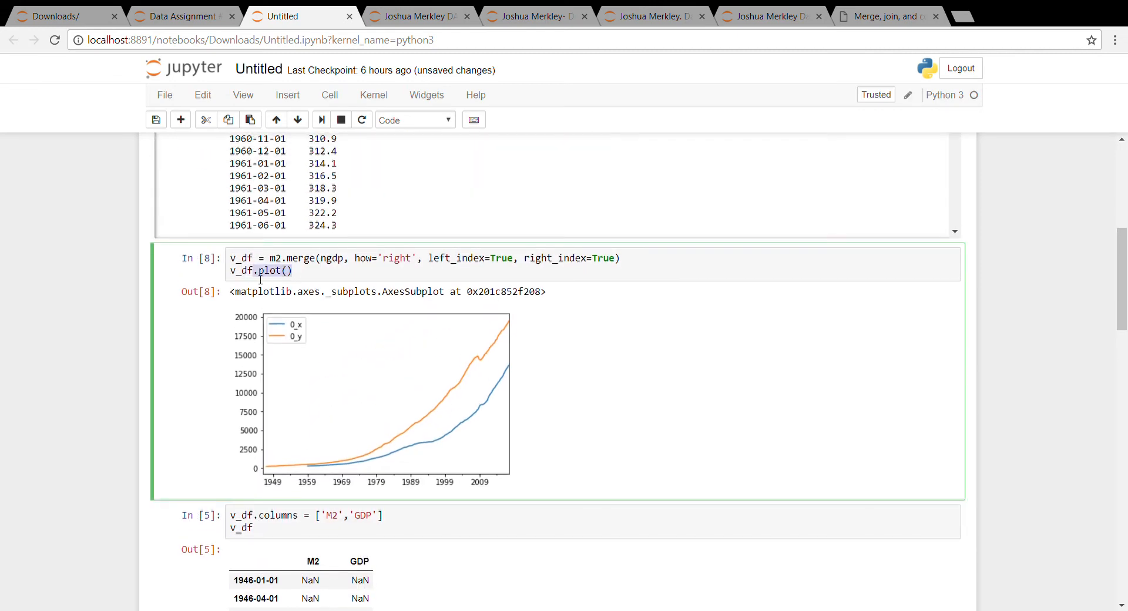
Drop .plot() so the cell ends with v_df, rerun, and review the M2/GDP table from 1946.
{"action": "key", "text": "BackSpace"}
{"action": "key", "text": "shift+Return"}
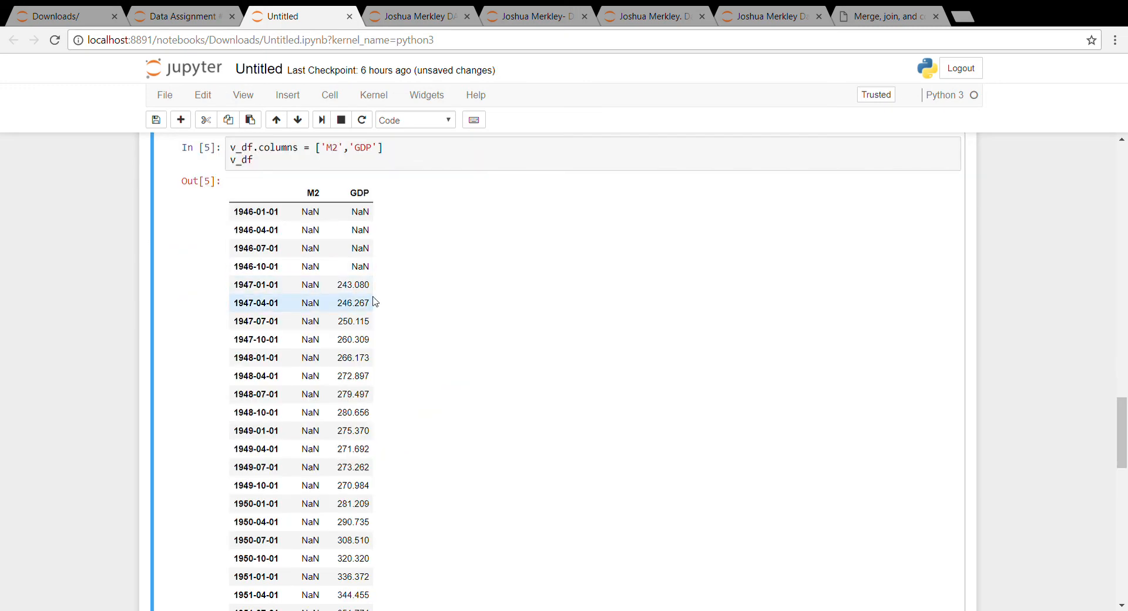
{"action": "scroll", "coordinate": [371, 311], "scroll_direction": "down", "scroll_amount": 1}
{"action": "scroll", "coordinate": [371, 311], "scroll_direction": "down", "scroll_amount": 13}
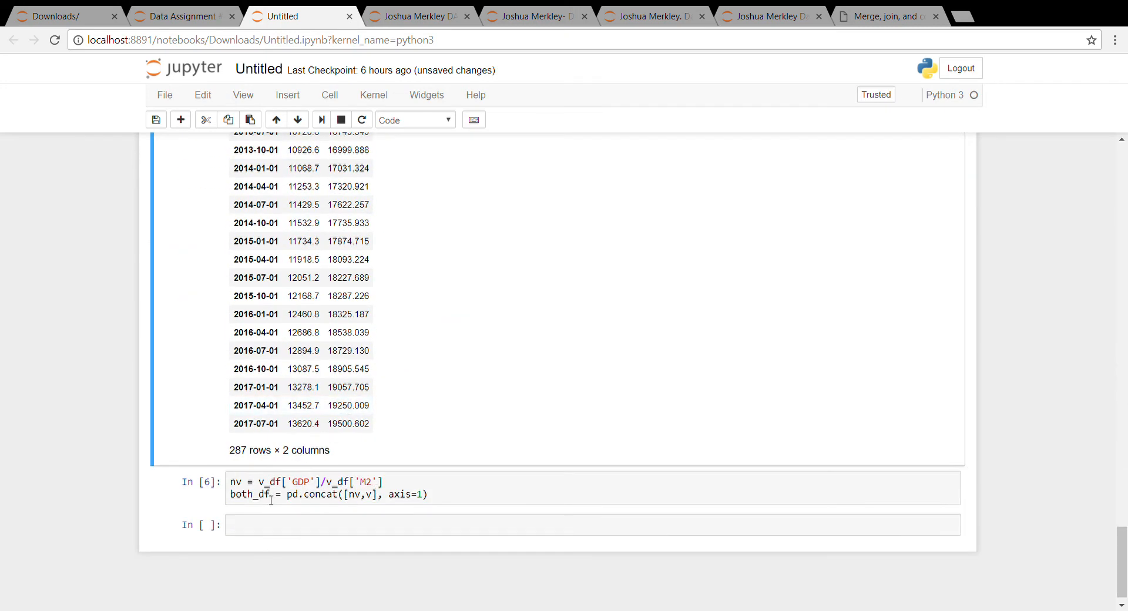
{"action": "scroll", "coordinate": [271, 499], "scroll_direction": "down", "scroll_amount": 1}
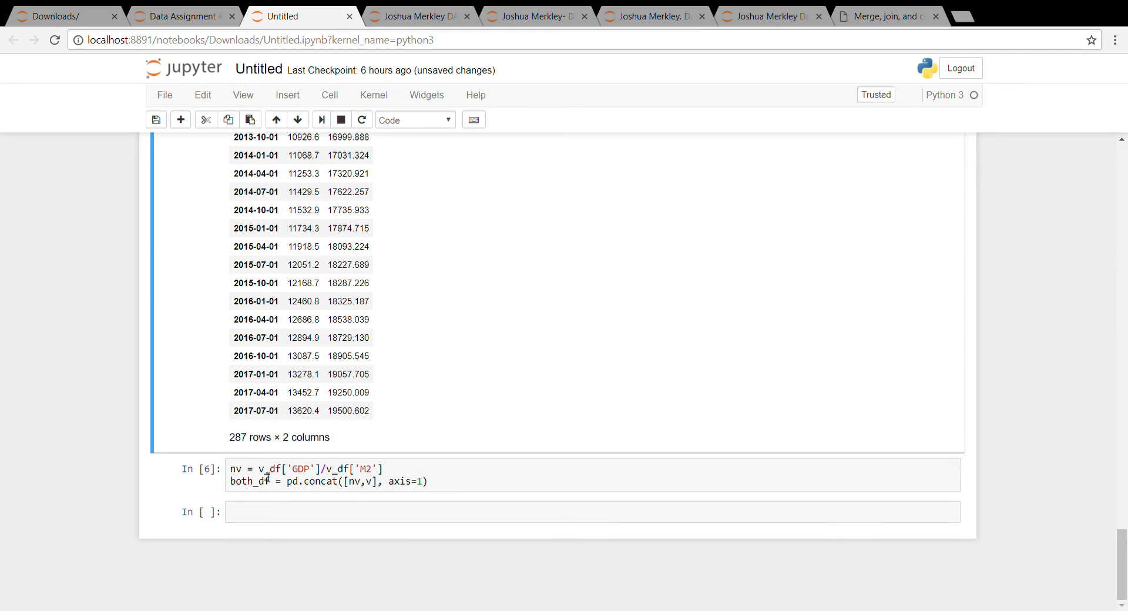
{"action": "scroll", "coordinate": [267, 477], "scroll_direction": "up", "scroll_amount": 16}
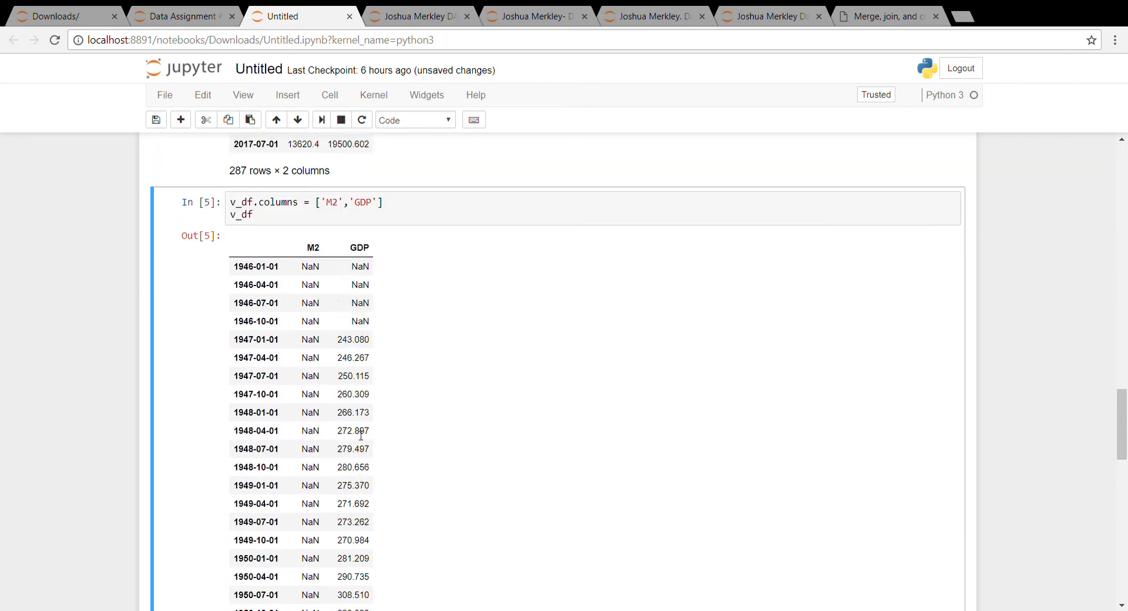
{"action": "scroll", "coordinate": [326, 329], "scroll_direction": "up", "scroll_amount": 3}
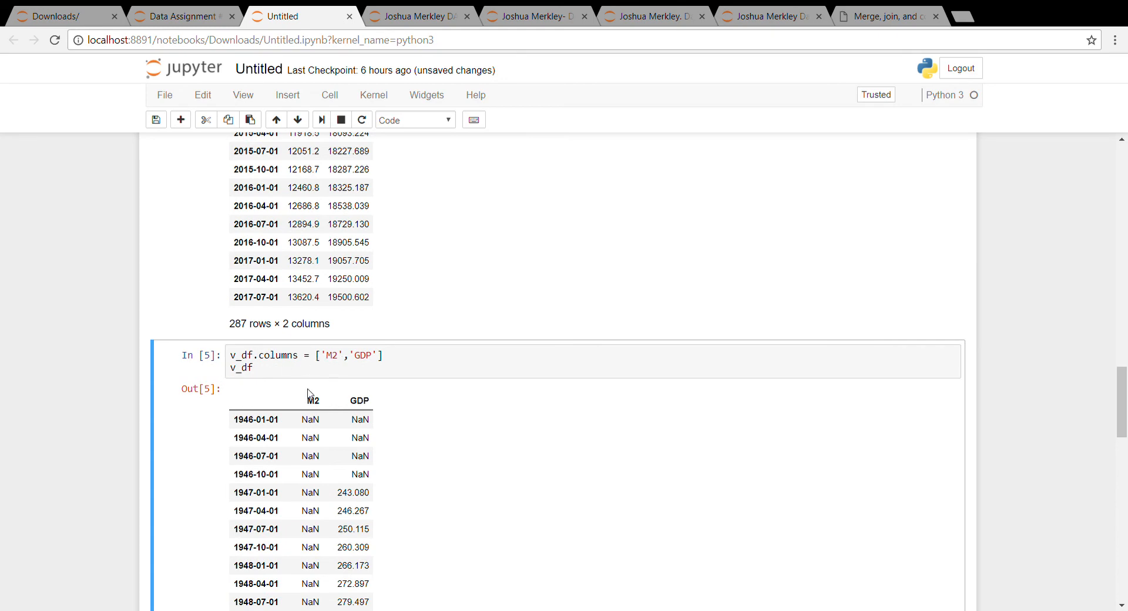
{"action": "scroll", "coordinate": [310, 399], "scroll_direction": "up", "scroll_amount": 8}
{"action": "scroll", "coordinate": [309, 397], "scroll_direction": "up", "scroll_amount": 12}
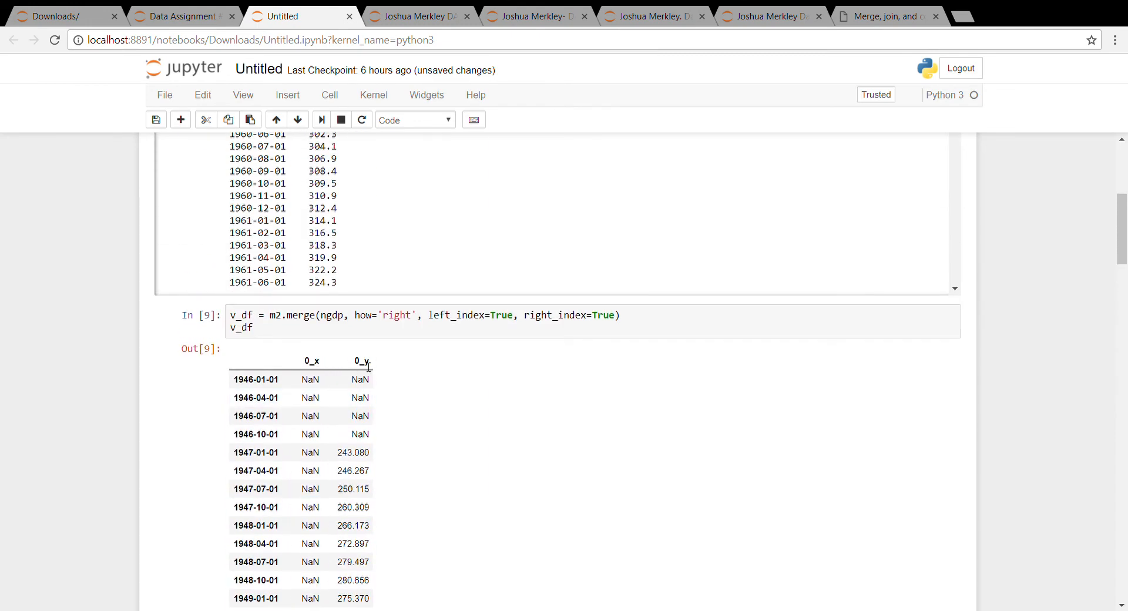
{"action": "scroll", "coordinate": [364, 369], "scroll_direction": "down", "scroll_amount": 10}
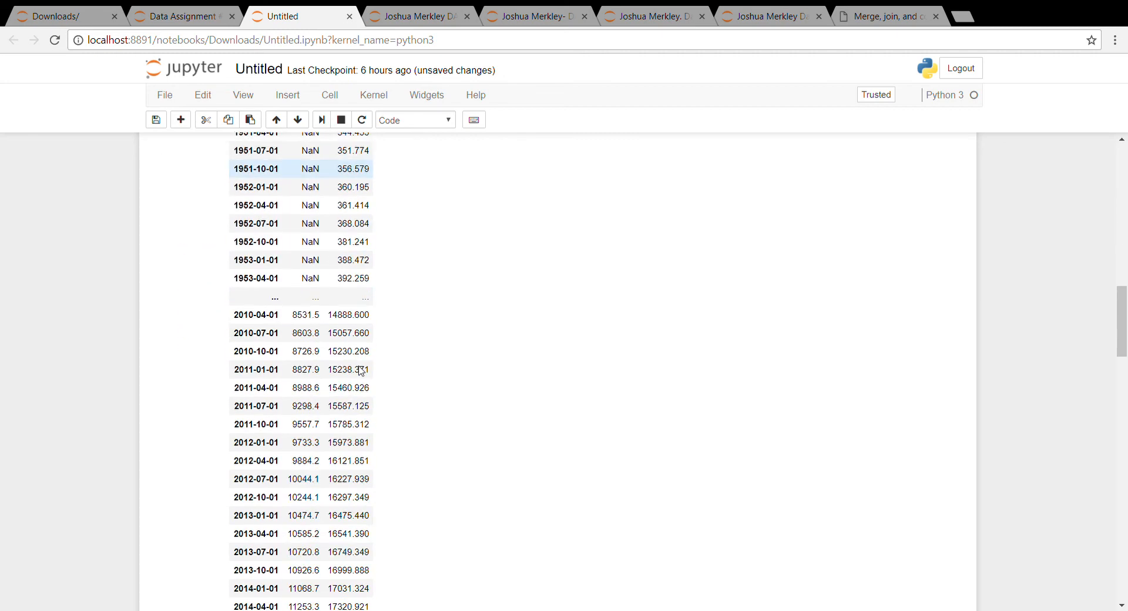
{"action": "scroll", "coordinate": [362, 371], "scroll_direction": "down", "scroll_amount": 9}
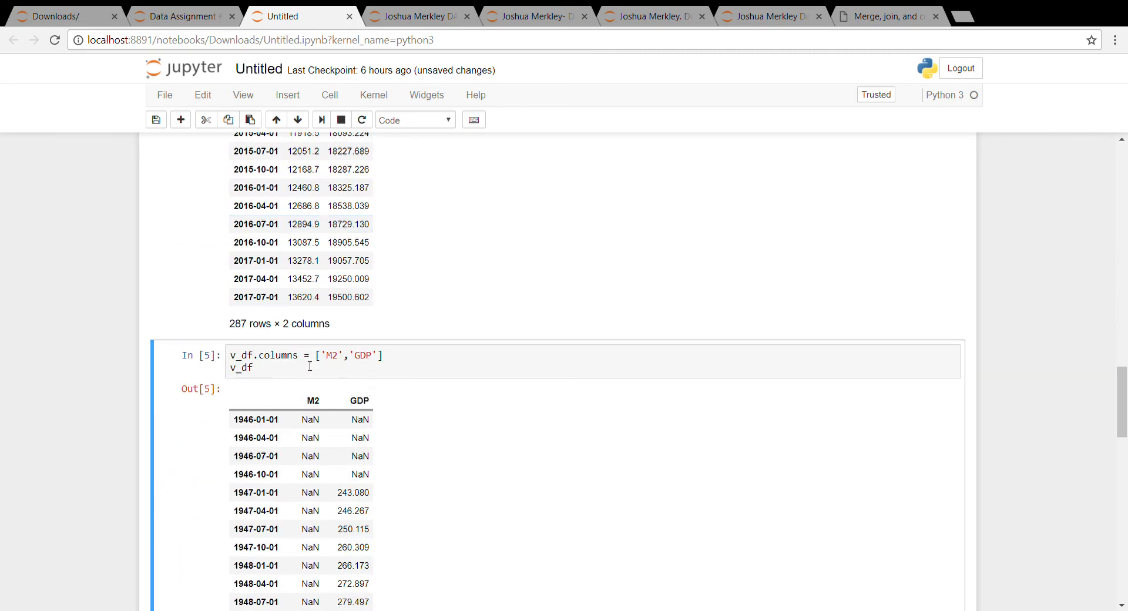
{"action": "scroll", "coordinate": [340, 361], "scroll_direction": "down", "scroll_amount": 1}
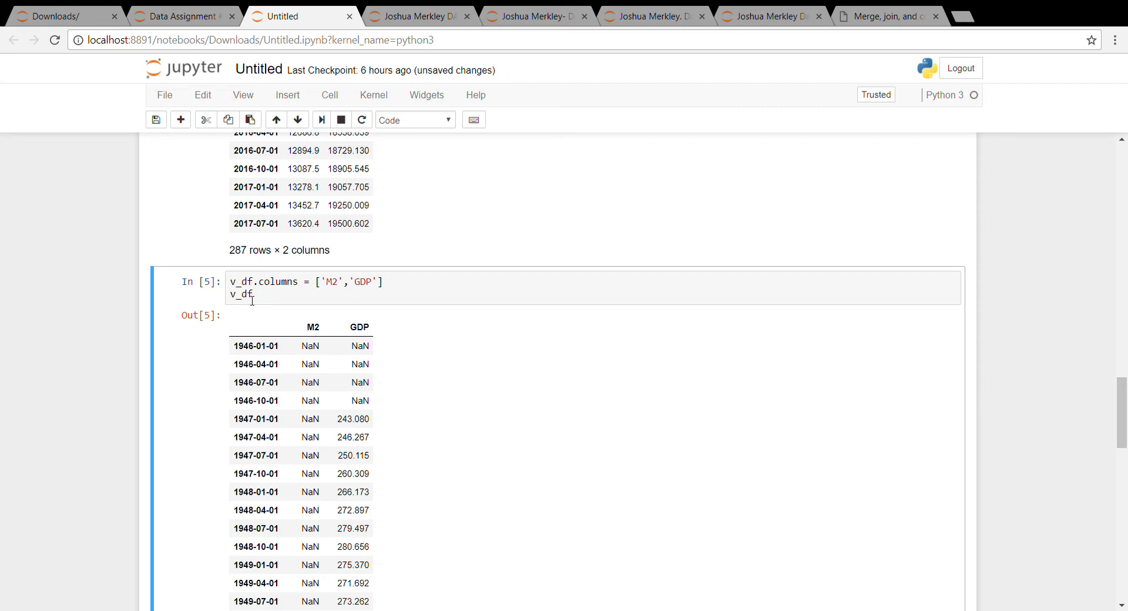
{"action": "scroll", "coordinate": [279, 381], "scroll_direction": "down", "scroll_amount": 11}
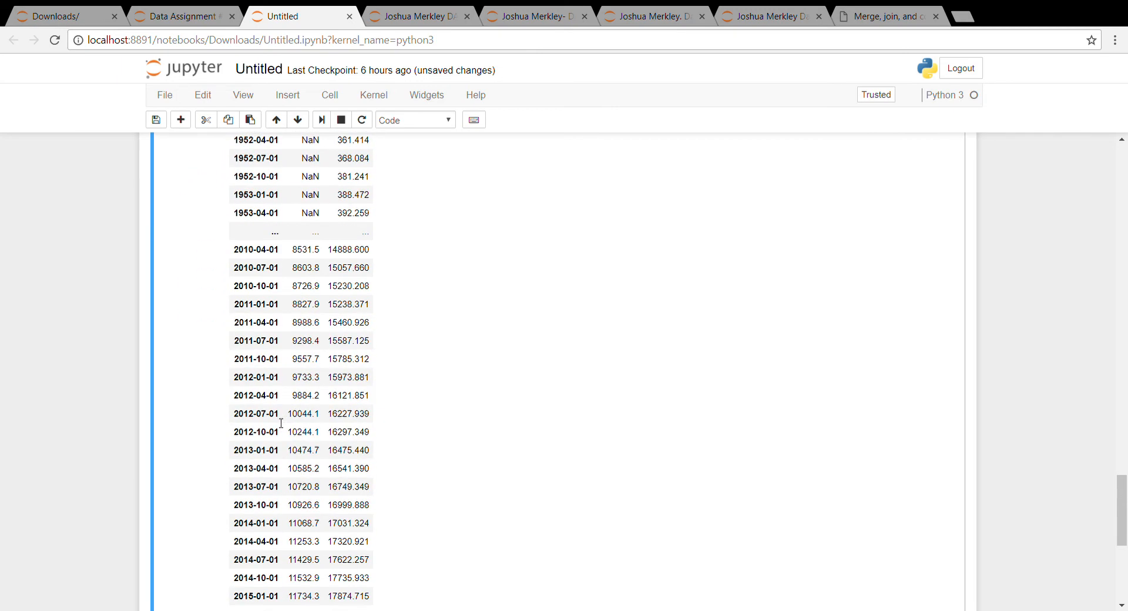
{"action": "scroll", "coordinate": [281, 423], "scroll_direction": "down", "scroll_amount": 6}
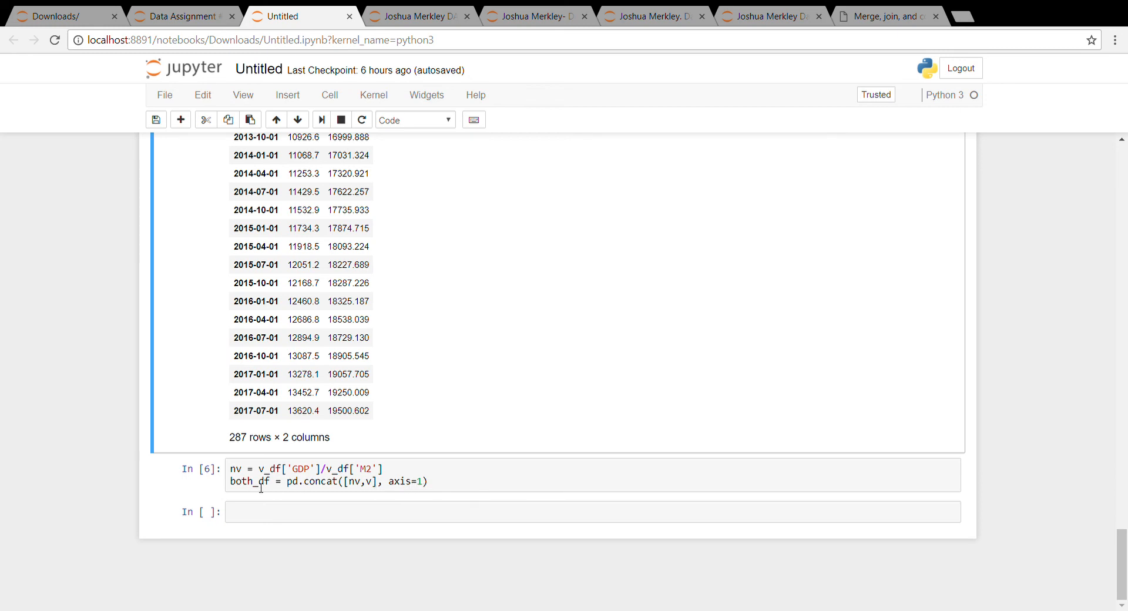
{"action": "scroll", "coordinate": [256, 467], "scroll_direction": "up", "scroll_amount": 19}
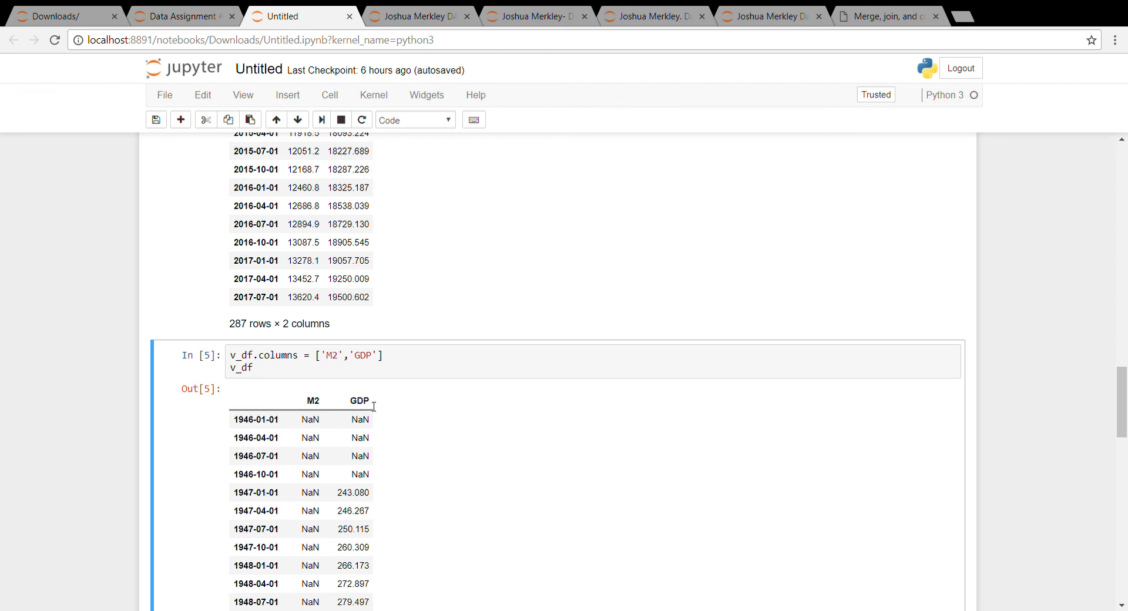
{"action": "scroll", "coordinate": [432, 452], "scroll_direction": "down", "scroll_amount": 19}
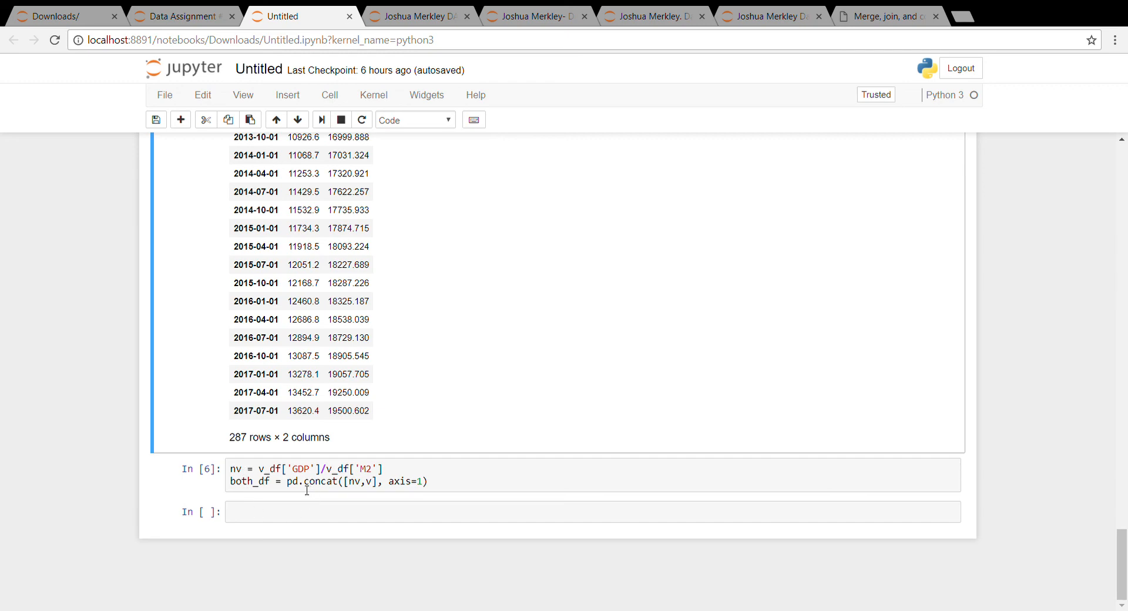
{"action": "scroll", "coordinate": [321, 496], "scroll_direction": "up", "scroll_amount": 14}
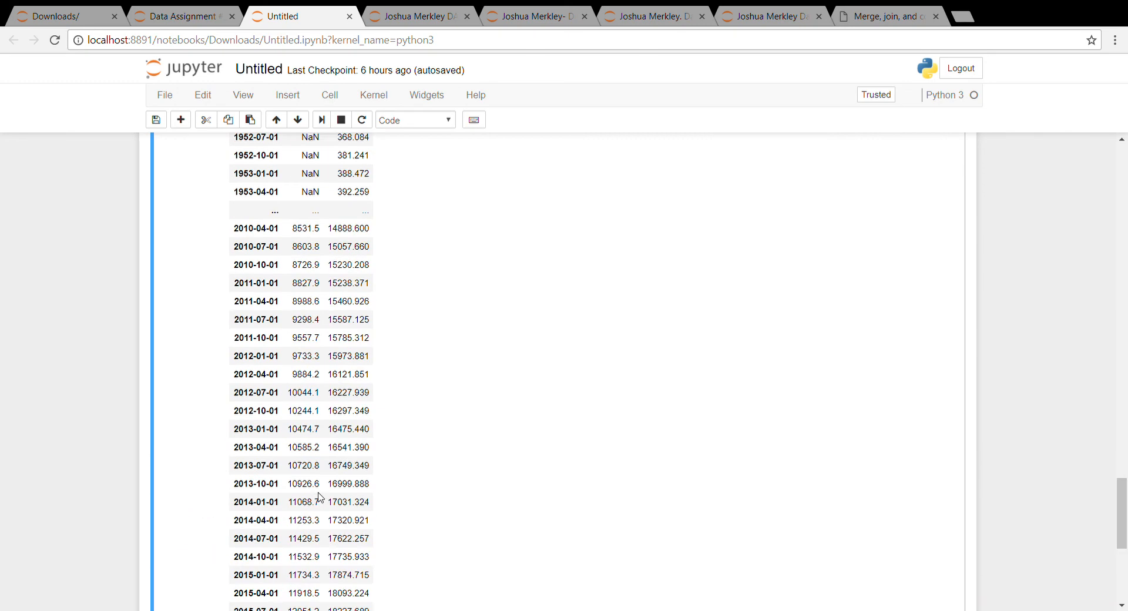
{"action": "scroll", "coordinate": [320, 496], "scroll_direction": "up", "scroll_amount": 15}
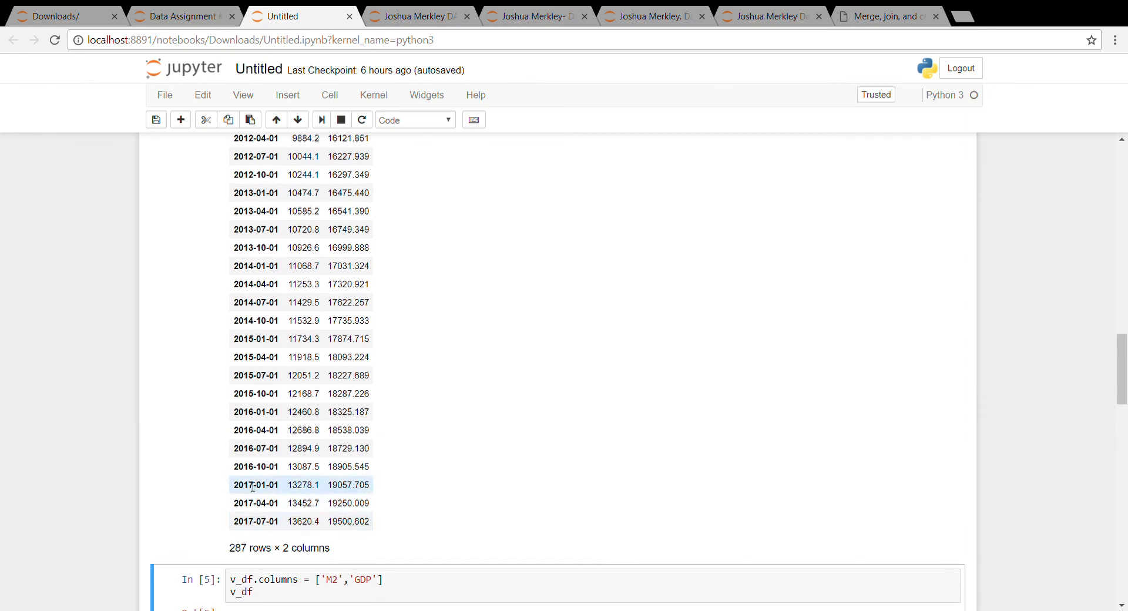
{"action": "scroll", "coordinate": [245, 487], "scroll_direction": "up", "scroll_amount": 15}
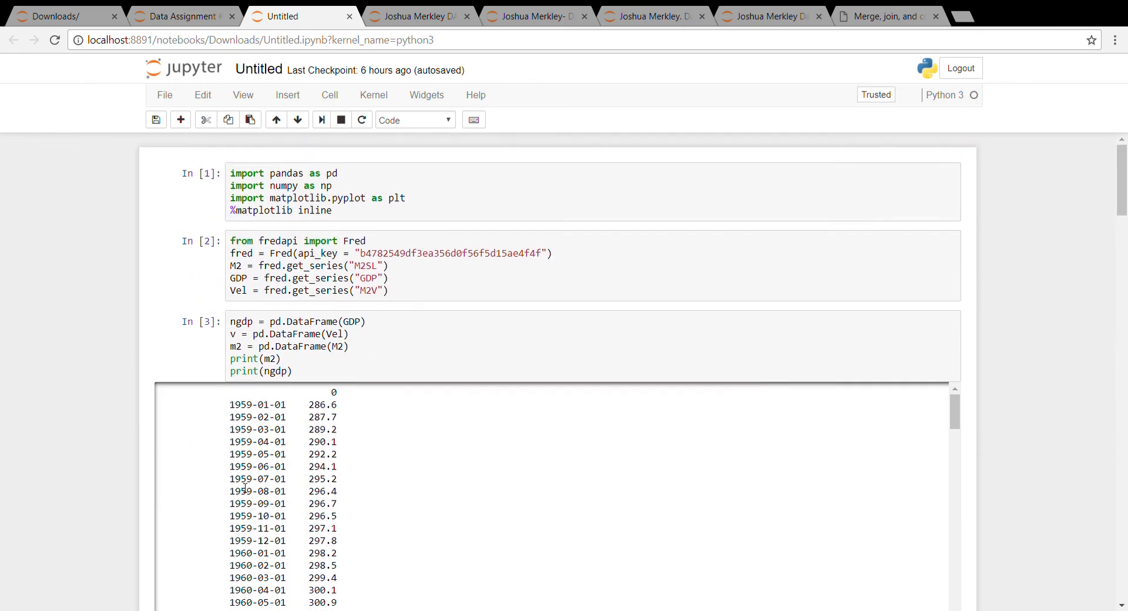